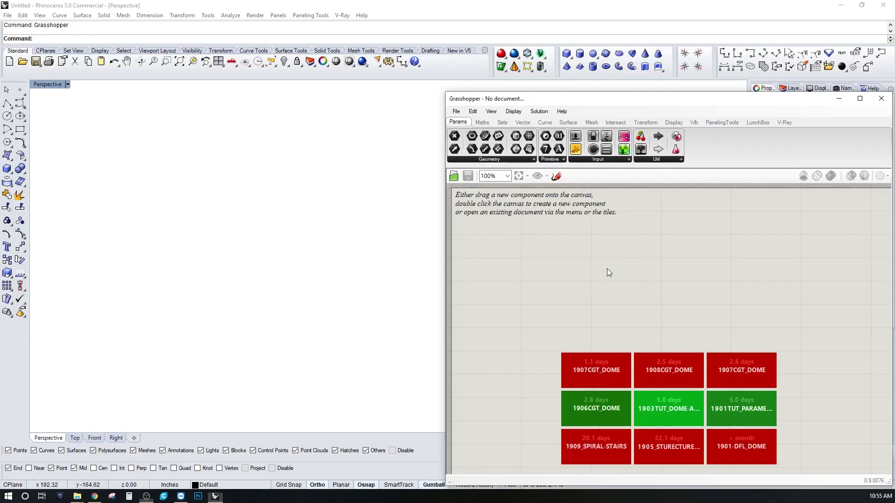
# Step: Add a Sphere component and a Box parameter, and connect the Sphere output to the Box input
pyautogui.write('SPHERE')
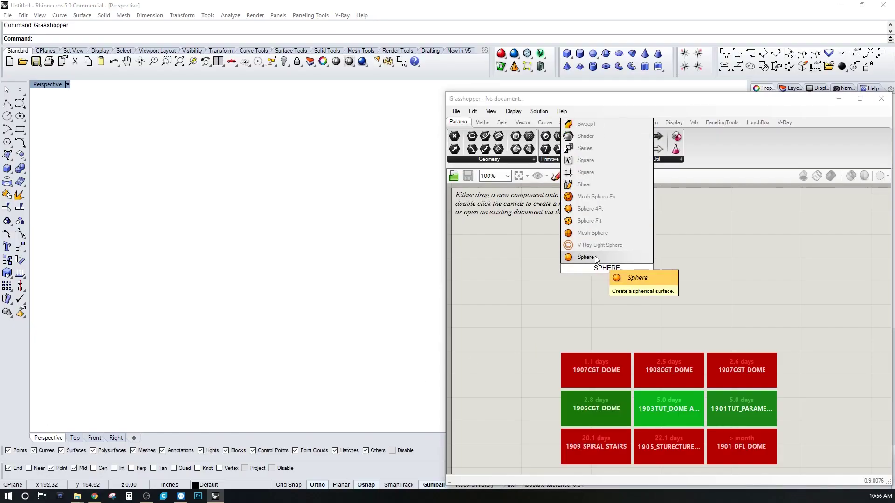
pyautogui.click(596, 260)
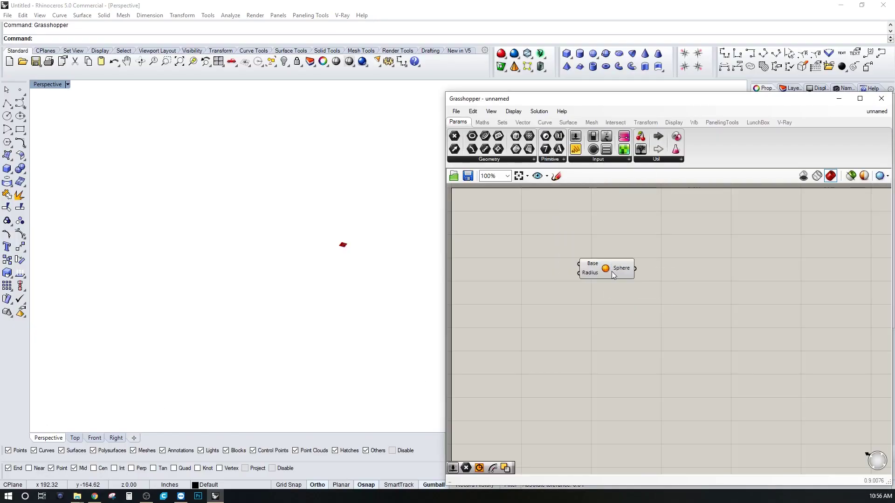
pyautogui.doubleClick(675, 264)
pyautogui.write('BOX')
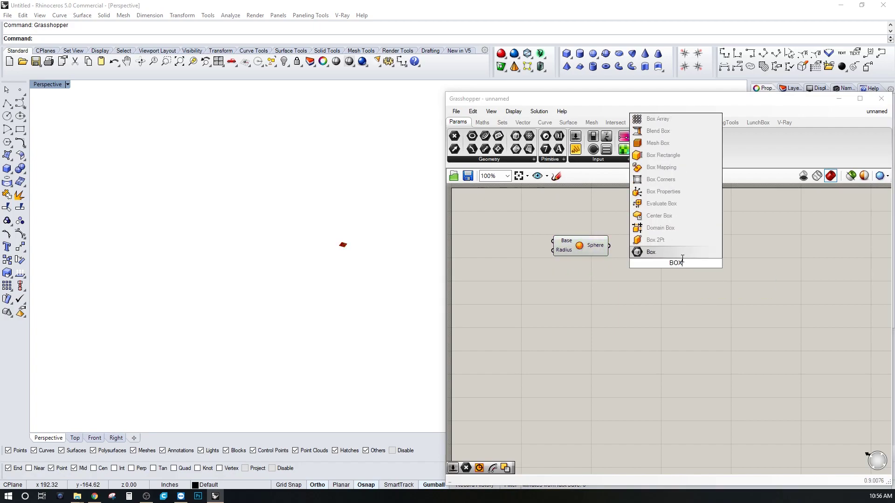
pyautogui.click(642, 250)
pyautogui.moveTo(609, 246)
pyautogui.mouseDown()
pyautogui.moveTo(664, 264)
pyautogui.moveTo(631, 262)
pyautogui.mouseUp()
pyautogui.moveTo(313, 208)
pyautogui.mouseDown()
pyautogui.moveTo(379, 257)
pyautogui.moveTo(314, 254)
pyautogui.mouseUp()
pyautogui.scroll(10, 337, 244)
pyautogui.scroll(3, 334, 250)
# Step: Add a number slider with the value 120 and connect it to the Sphere's Radius input
pyautogui.click(558, 297)
pyautogui.scroll(-1, 550, 294)
pyautogui.moveTo(706, 321); pyautogui.dragTo(675, 292)
pyautogui.doubleClick(544, 260)
pyautogui.write('20')
pyautogui.press('Return')
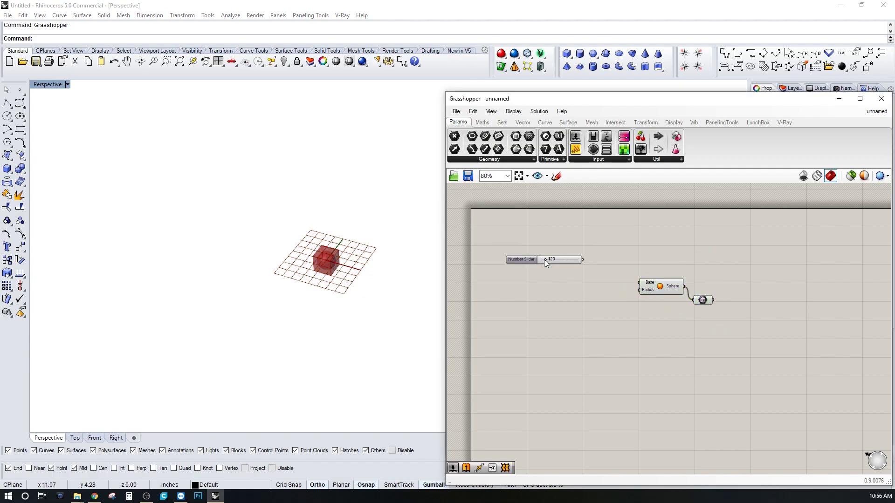
pyautogui.moveTo(583, 259); pyautogui.dragTo(640, 289)
pyautogui.moveTo(760, 331); pyautogui.dragTo(656, 259)
pyautogui.moveTo(662, 294); pyautogui.dragTo(618, 267)
pyautogui.click(490, 330)
pyautogui.scroll(-12, 343, 310)
pyautogui.keyDown('shift'); pyautogui.moveTo(343, 313); pyautogui.dragTo(314, 241, button='right'); pyautogui.keyUp('shift')
# Step: Set the preview mesh quality to High Quality
pyautogui.click(639, 245)
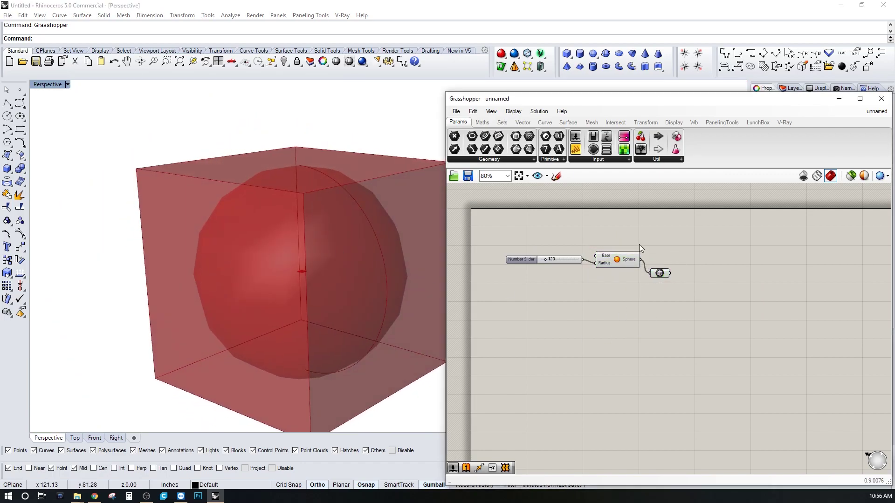
pyautogui.click(884, 176)
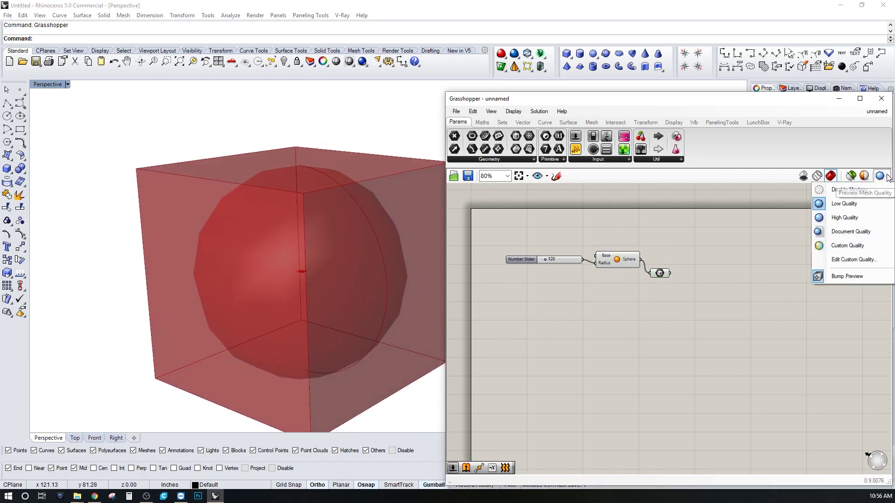
pyautogui.click(853, 211)
pyautogui.moveTo(536, 319); pyautogui.dragTo(563, 289, button='right')
pyautogui.moveTo(650, 288); pyautogui.dragTo(658, 325, button='right')
# Step: Align the Box parameter with the Sphere component and turn off the Sphere's preview
pyautogui.click(697, 284)
pyautogui.moveTo(433, 294); pyautogui.dragTo(334, 289, button='right')
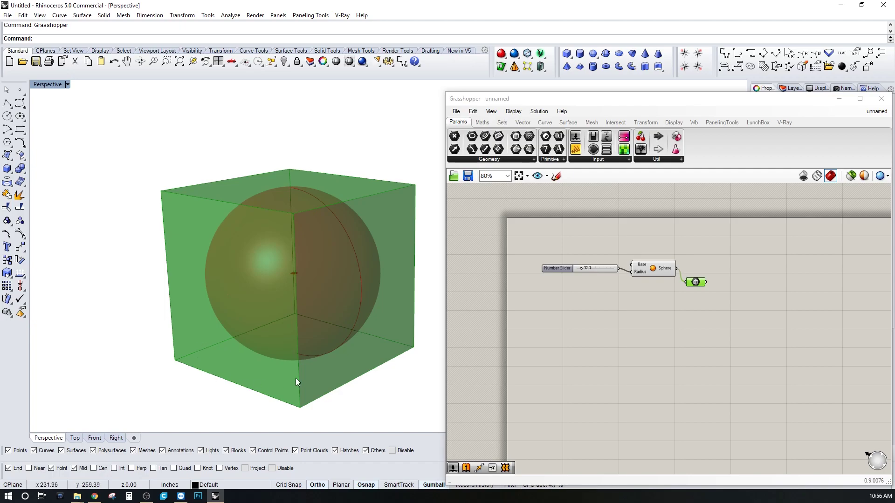
pyautogui.click(632, 348)
pyautogui.moveTo(701, 281); pyautogui.dragTo(695, 270)
pyautogui.click(670, 296)
pyautogui.click(708, 293)
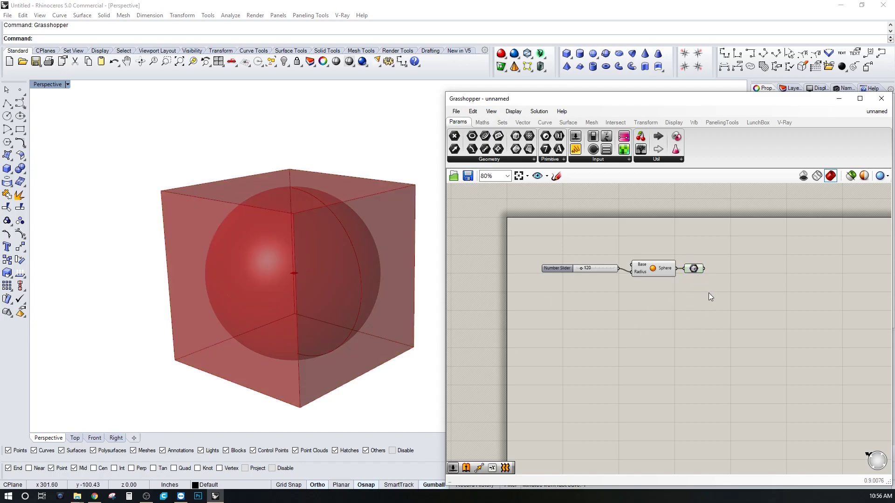
pyautogui.rightClick(655, 266)
pyautogui.click(661, 286)
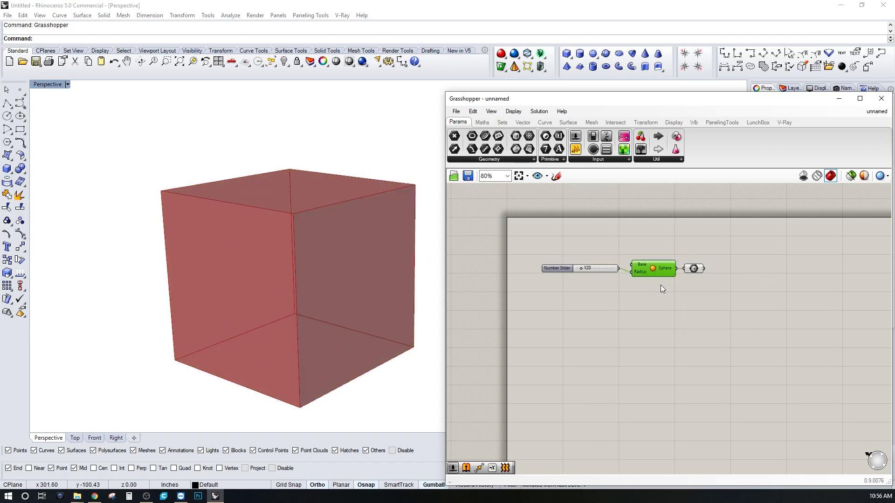
# Step: Add a Deconstruct Brep component after the Box parameter and connect the Box output to its Brep input
pyautogui.doubleClick(777, 273)
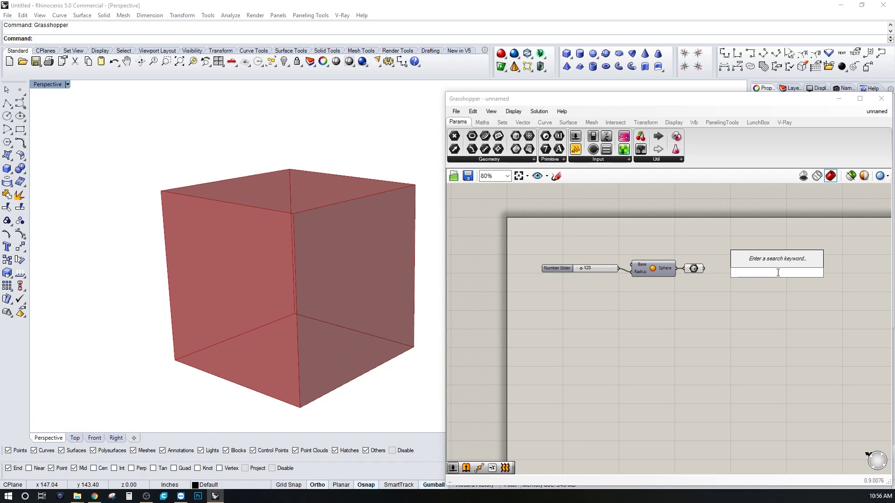
pyautogui.write('DEC')
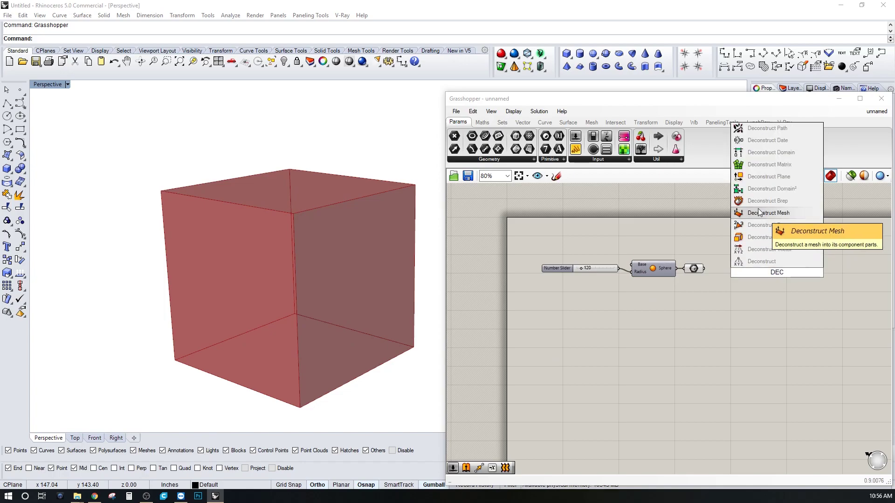
pyautogui.click(762, 201)
pyautogui.moveTo(759, 272); pyautogui.dragTo(730, 269)
pyautogui.click(712, 271)
pyautogui.click(732, 293)
pyautogui.click(738, 264)
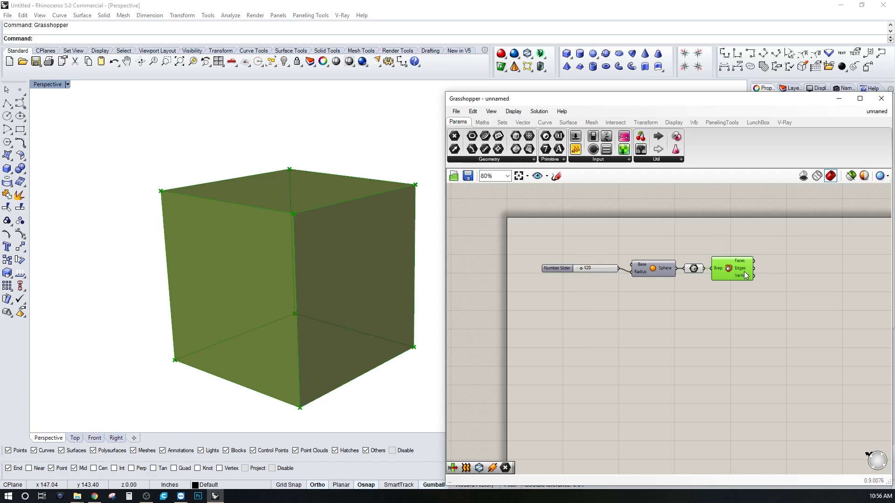
pyautogui.click(734, 283)
pyautogui.click(737, 272)
pyautogui.moveTo(738, 268); pyautogui.dragTo(743, 268)
# Step: Turn off the Box parameter's preview
pyautogui.rightClick(693, 269)
pyautogui.click(713, 290)
pyautogui.moveTo(284, 224); pyautogui.dragTo(291, 270, button='right')
# Step: Add a List Item component and turn off the preview of Deconstruct Brep
pyautogui.doubleClick(815, 275)
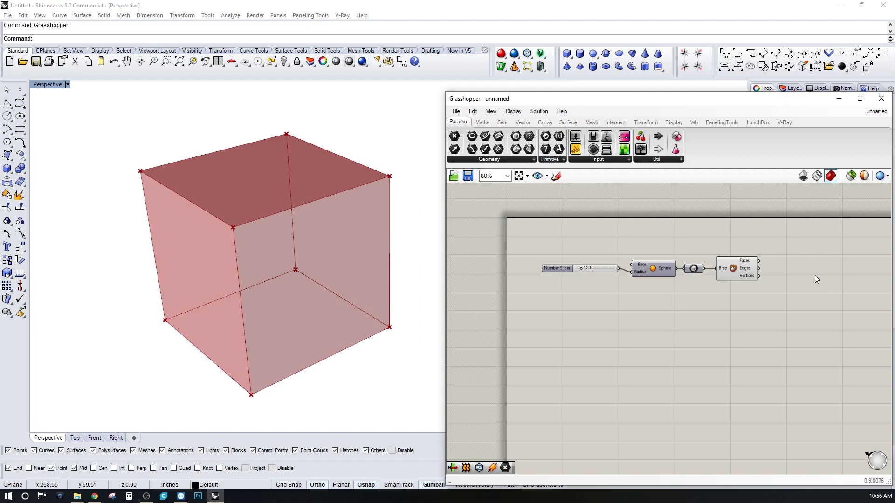
pyautogui.write('ITE')
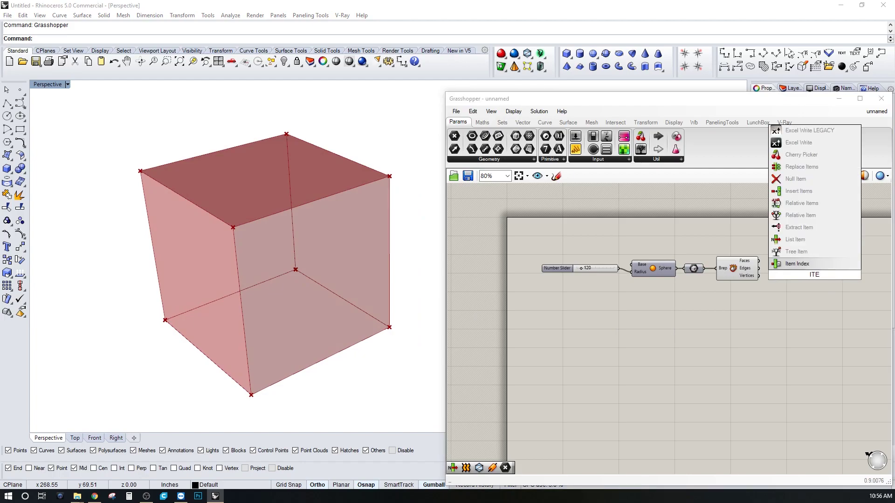
pyautogui.click(808, 241)
pyautogui.click(753, 272)
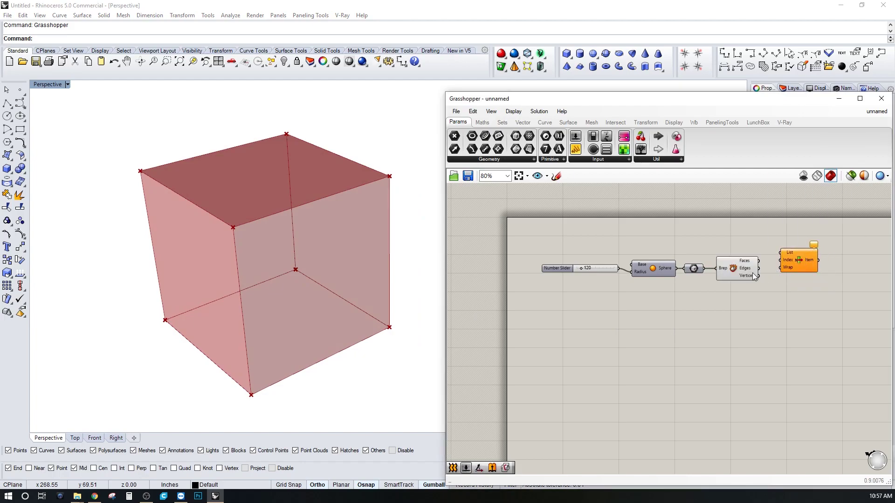
pyautogui.click(737, 268)
pyautogui.rightClick(737, 268)
pyautogui.click(753, 285)
# Step: Connect the Faces output of Deconstruct Brep to the List input of List Item
pyautogui.moveTo(806, 260); pyautogui.dragTo(784, 272)
pyautogui.click(766, 257)
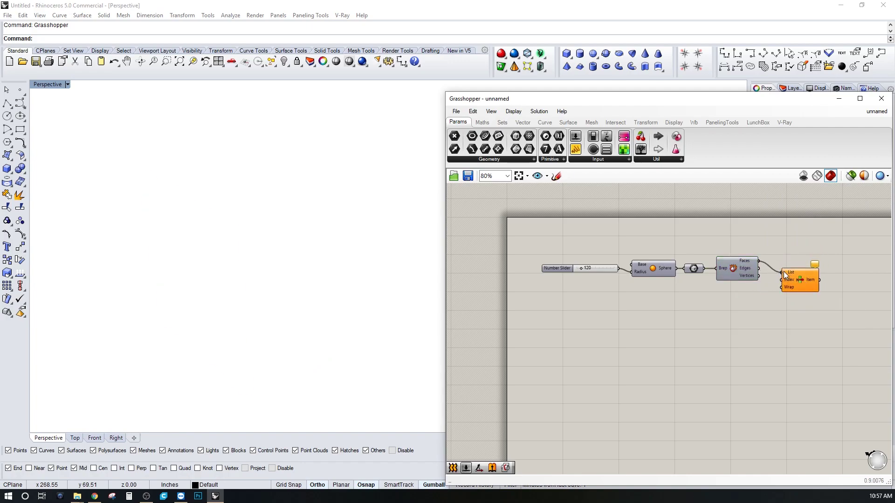
pyautogui.click(805, 280)
pyautogui.click(765, 299)
pyautogui.moveTo(349, 302); pyautogui.dragTo(261, 247, button='right')
# Step: Turn the Box preview back on, highlight the List Item face within it, and move the component slightly down
pyautogui.rightClick(692, 270)
pyautogui.click(706, 287)
pyautogui.click(807, 275)
pyautogui.moveTo(350, 275); pyautogui.dragTo(334, 262, button='right')
pyautogui.moveTo(801, 285); pyautogui.dragTo(803, 297)
pyautogui.click(715, 308)
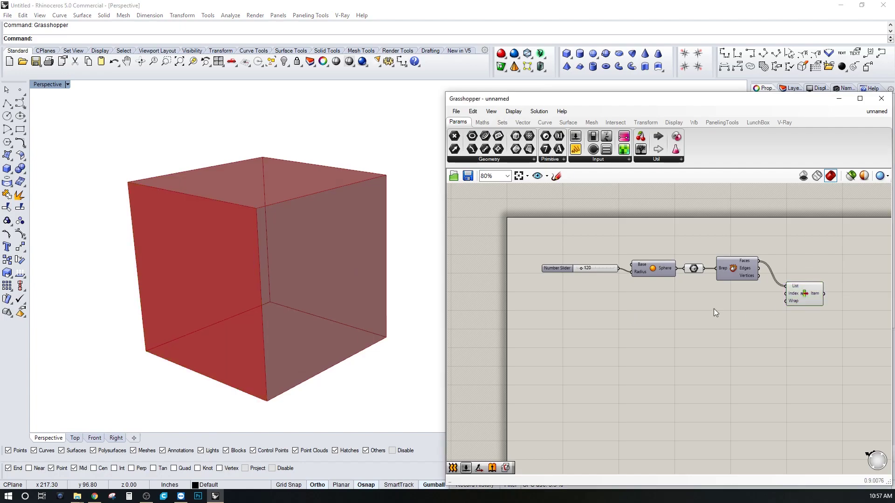
# Step: Add a number slider, connect it to the Index input of List Item, and set it to 0
pyautogui.doubleClick(714, 309)
pyautogui.write('2')
pyautogui.press('Return')
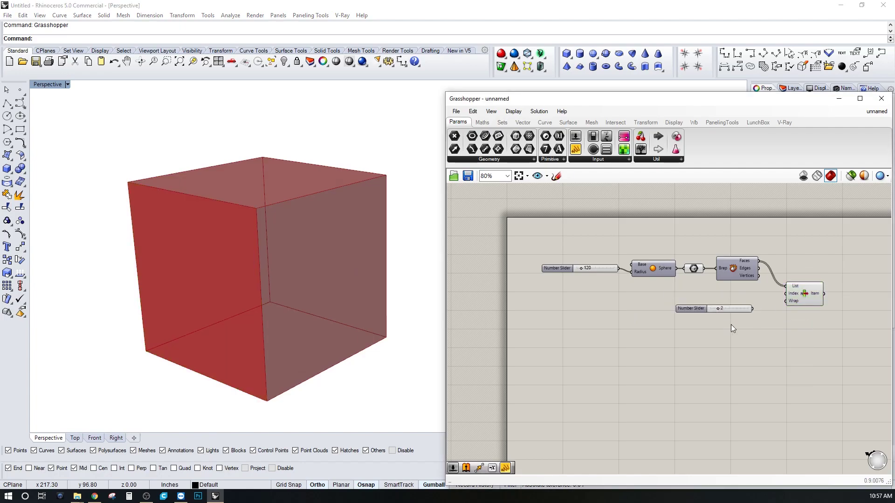
pyautogui.scroll(1, 728, 322)
pyautogui.moveTo(751, 309); pyautogui.dragTo(793, 290)
pyautogui.click(806, 292)
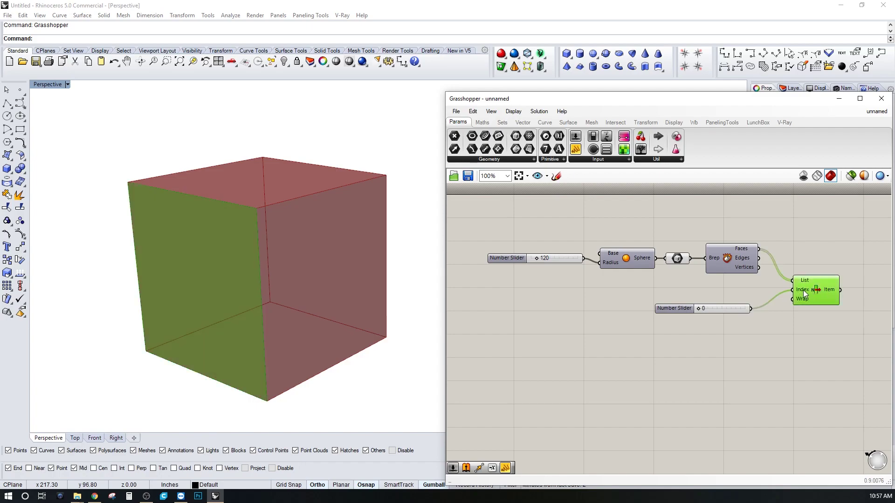
pyautogui.click(716, 299)
# Step: Hide the Box parameter's preview again and move List Item closer to Deconstruct Brep
pyautogui.rightClick(675, 260)
pyautogui.click(696, 274)
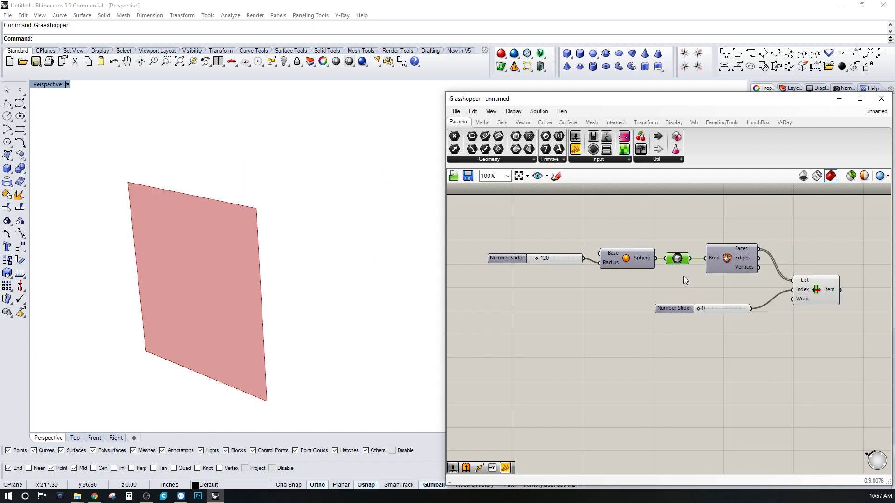
pyautogui.moveTo(698, 309)
pyautogui.mouseDown()
pyautogui.moveTo(742, 310)
pyautogui.moveTo(699, 310)
pyautogui.mouseUp()
pyautogui.moveTo(794, 304); pyautogui.dragTo(808, 277)
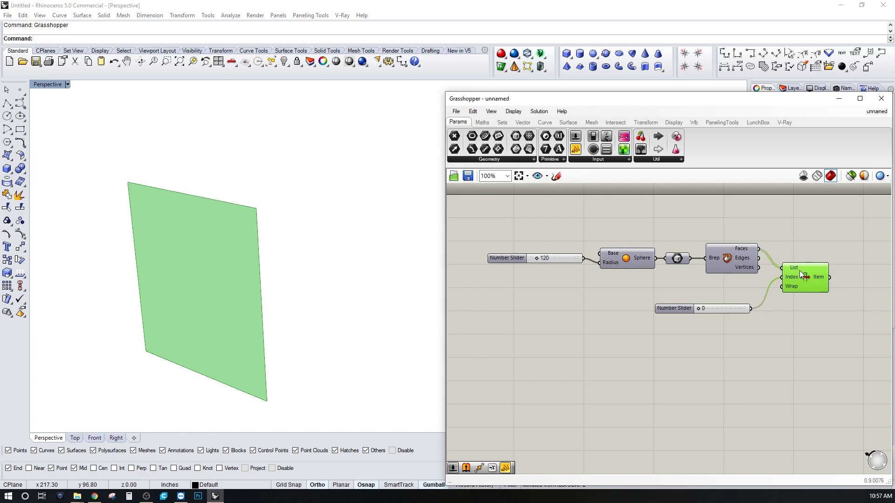
pyautogui.click(795, 257)
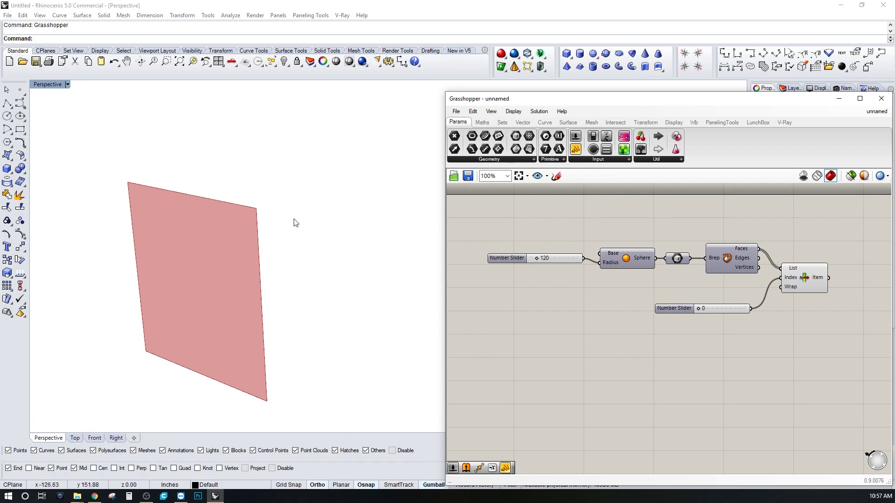
# Step: Apply Reverse to the List input of List Item to pick the box's top face
pyautogui.rightClick(794, 271)
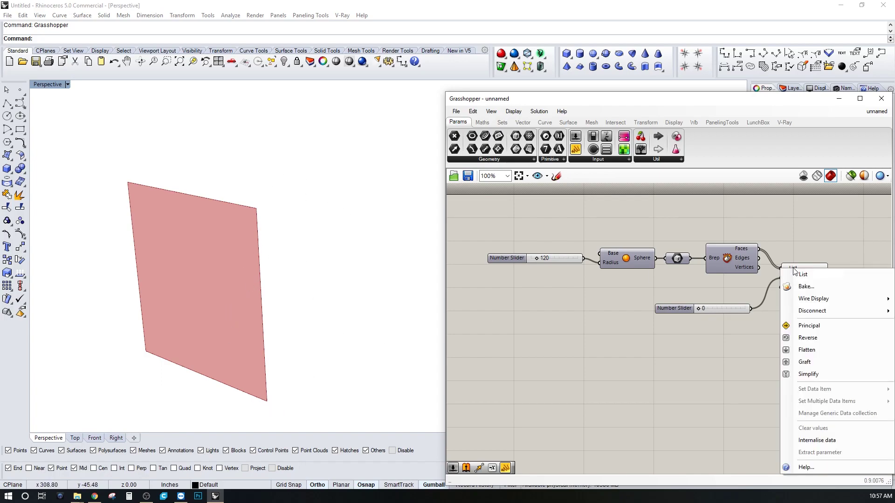
pyautogui.click(814, 339)
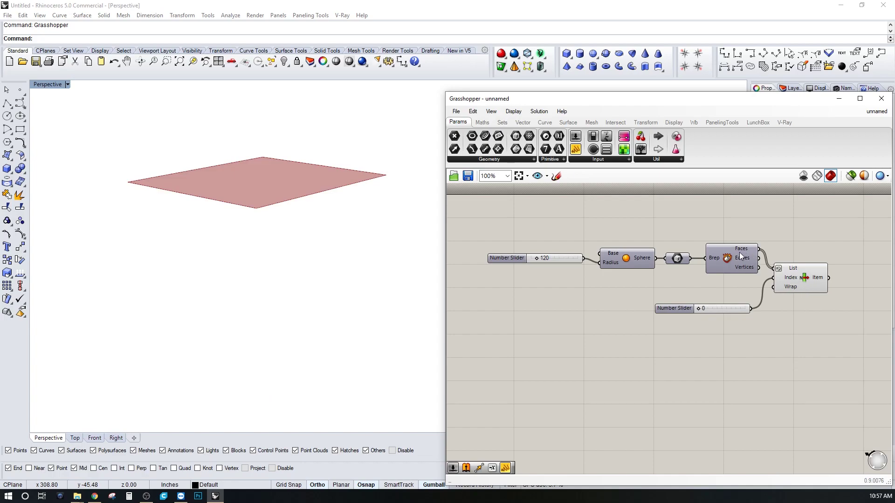
pyautogui.moveTo(740, 249)
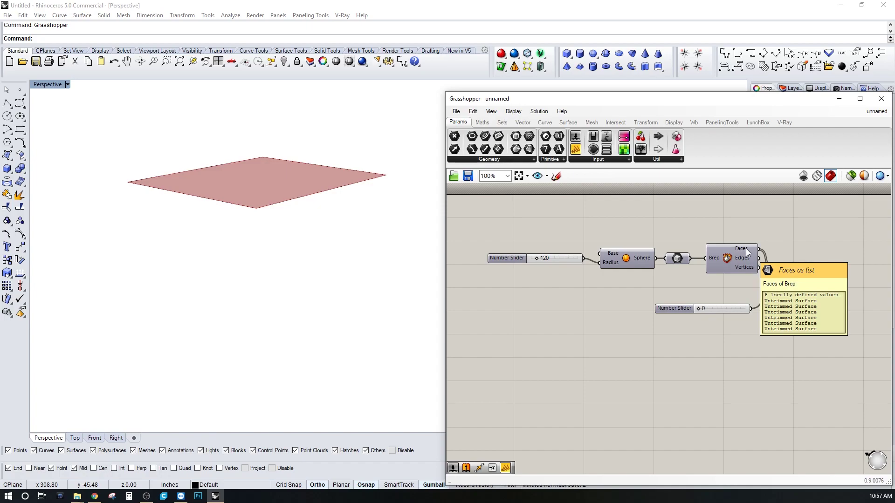
pyautogui.click(328, 210)
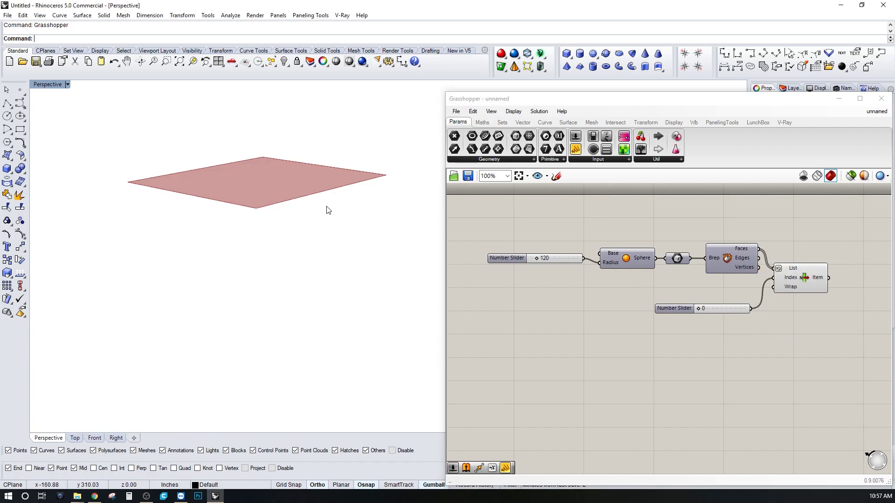
pyautogui.click(822, 273)
pyautogui.moveTo(285, 268)
pyautogui.mouseDown(button='right')
pyautogui.moveTo(281, 259)
pyautogui.moveTo(284, 266)
pyautogui.mouseUp(button='right')
# Step: Turn the Sphere's preview back on and nudge the List Item component slightly
pyautogui.click(624, 260)
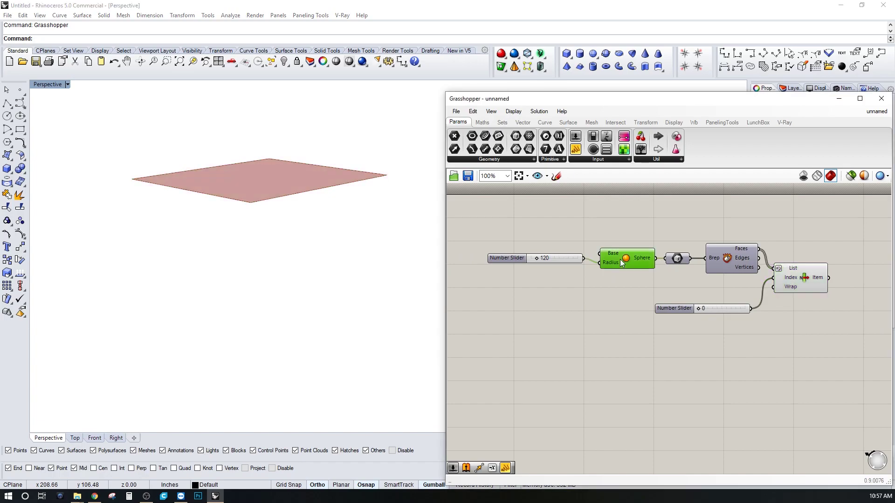
pyautogui.rightClick(620, 259)
pyautogui.rightClick(628, 276)
pyautogui.click(617, 260)
pyautogui.click(619, 228)
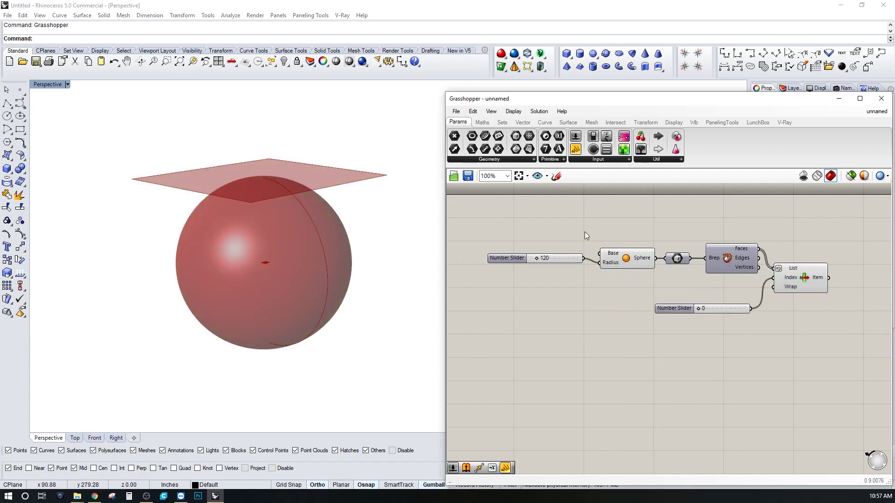
pyautogui.moveTo(803, 278); pyautogui.dragTo(806, 277)
pyautogui.click(823, 322)
# Step: Duplicate the index slider, connect the copy as a second Index input of List Item, and set it to 1
pyautogui.click(798, 287)
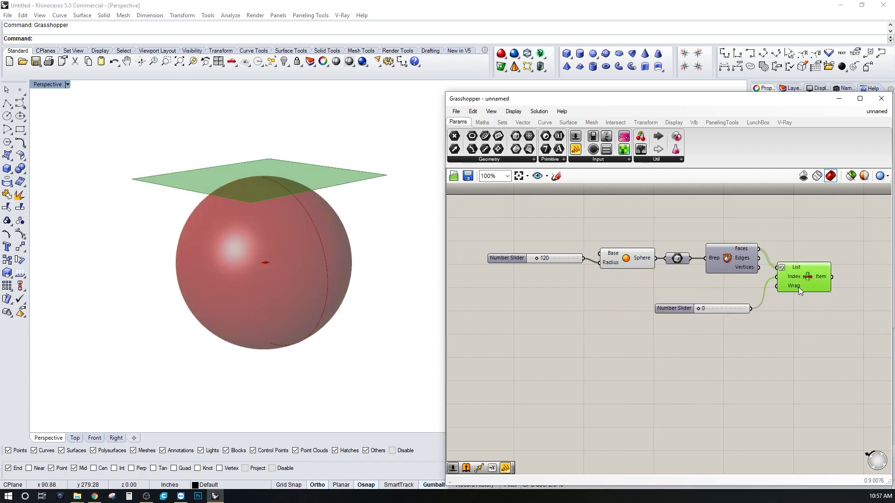
pyautogui.keyDown('alt'); pyautogui.moveTo(678, 308); pyautogui.dragTo(678, 295); pyautogui.keyUp('alt')
pyautogui.keyDown('shift'); pyautogui.moveTo(752, 296); pyautogui.dragTo(776, 277); pyautogui.keyUp('shift')
pyautogui.moveTo(698, 295); pyautogui.dragTo(703, 297)
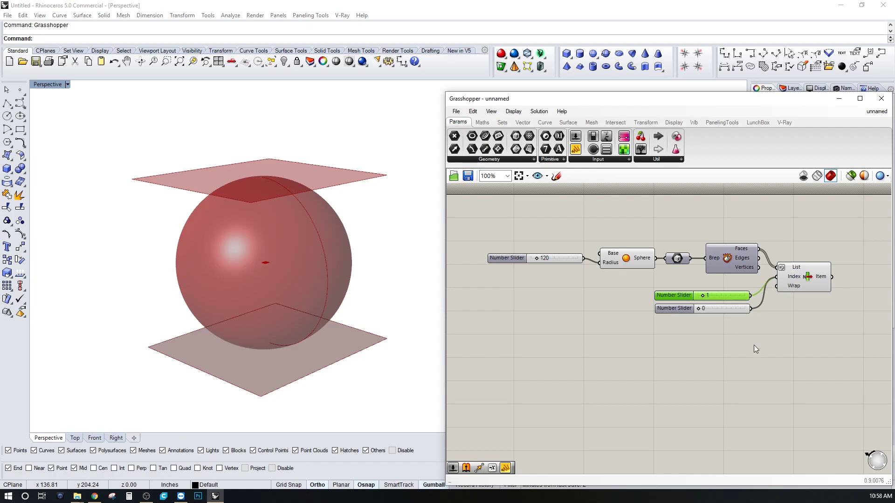
pyautogui.click(801, 279)
# Step: Delete the duplicated index slider with the value 1
pyautogui.click(680, 315)
pyautogui.click(681, 311)
pyautogui.click(673, 295)
pyautogui.rightClick(672, 294)
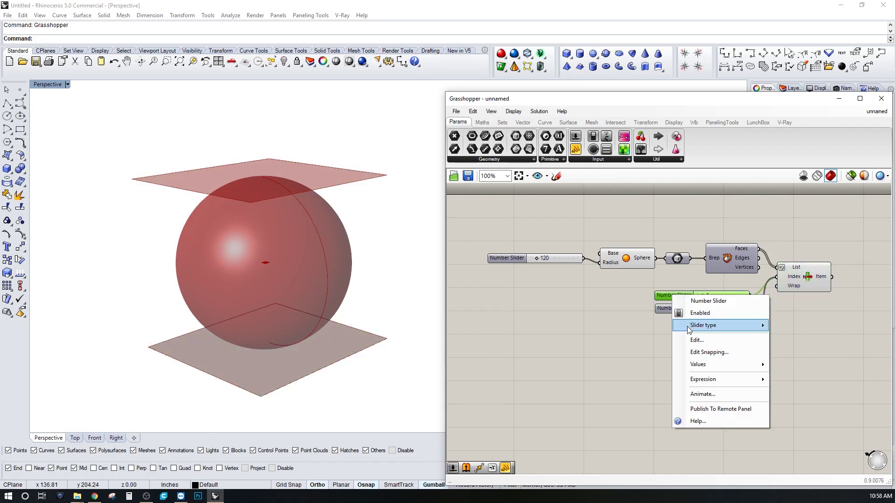
pyautogui.click(664, 333)
pyautogui.press('Delete')
# Step: Move the remaining index slider up, directly below Deconstruct Brep
pyautogui.moveTo(669, 309); pyautogui.dragTo(676, 290)
pyautogui.click(793, 290)
pyautogui.moveTo(795, 299); pyautogui.dragTo(680, 308, button='right')
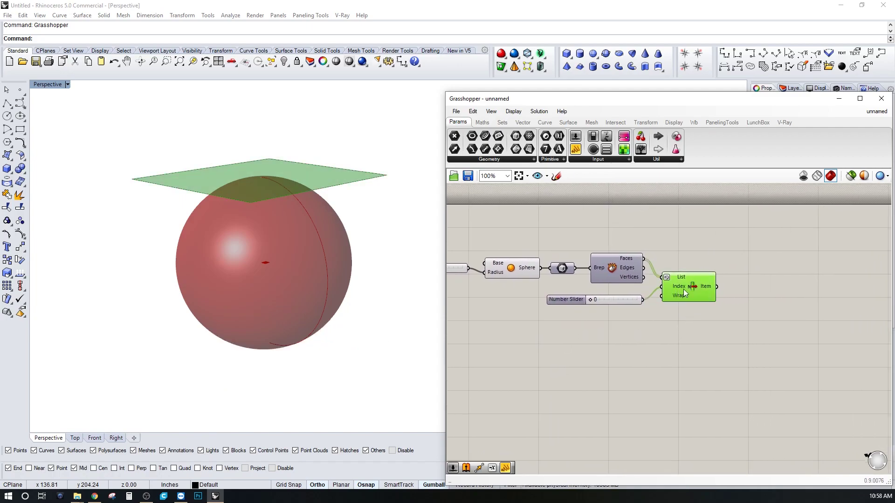
# Step: Add a Move component and connect the List Item output to its Geometry input
pyautogui.doubleClick(748, 283)
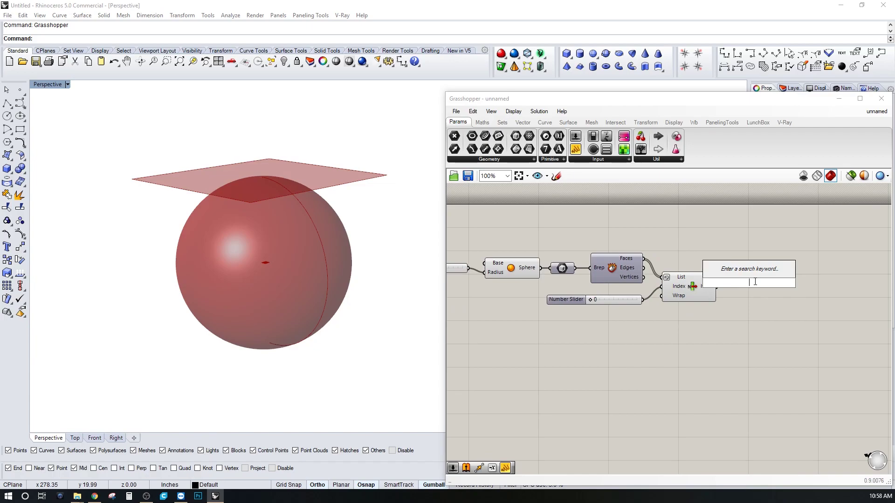
pyautogui.write('MOVE')
pyautogui.press('Return')
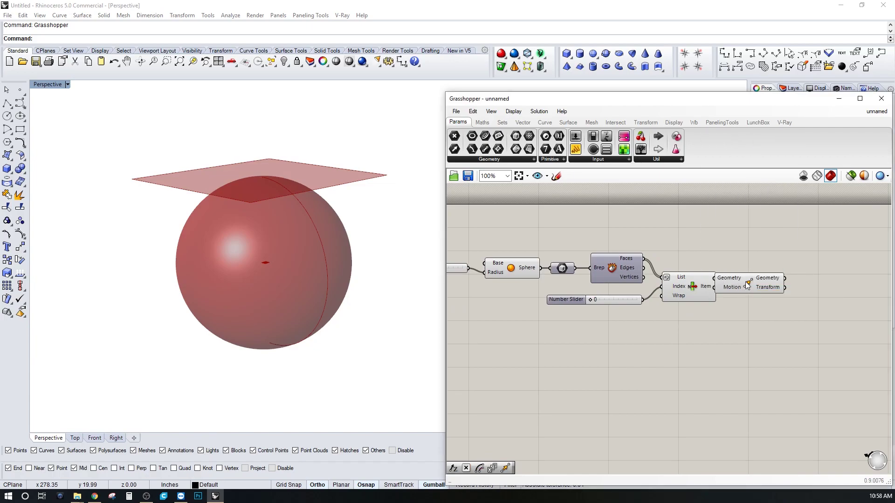
pyautogui.moveTo(716, 286); pyautogui.dragTo(774, 315)
# Step: Add a Unit Z vector component and connect it to the Motion input of Move
pyautogui.doubleClick(701, 327)
pyautogui.write('unit z')
pyautogui.press('Return')
pyautogui.click(670, 337)
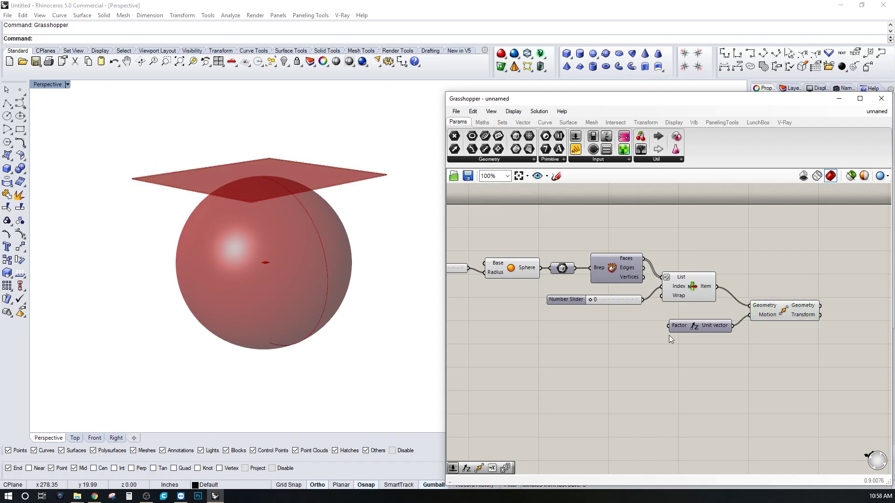
# Step: Add a Negative component, feed it from the radius slider, and connect its Result to the Factor input of Unit Z
pyautogui.doubleClick(596, 339)
pyautogui.write('negative')
pyautogui.press('Return')
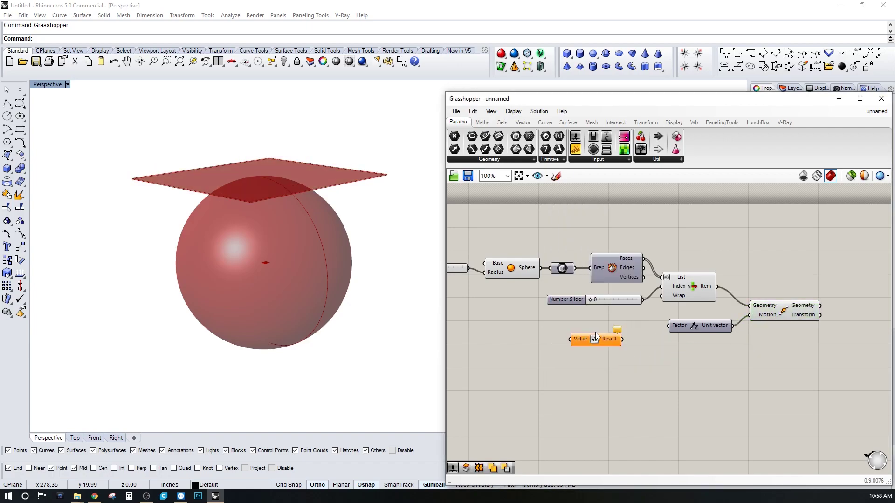
pyautogui.moveTo(627, 338); pyautogui.dragTo(670, 325)
pyautogui.moveTo(593, 340); pyautogui.dragTo(626, 329)
pyautogui.moveTo(475, 320); pyautogui.dragTo(558, 325, button='right')
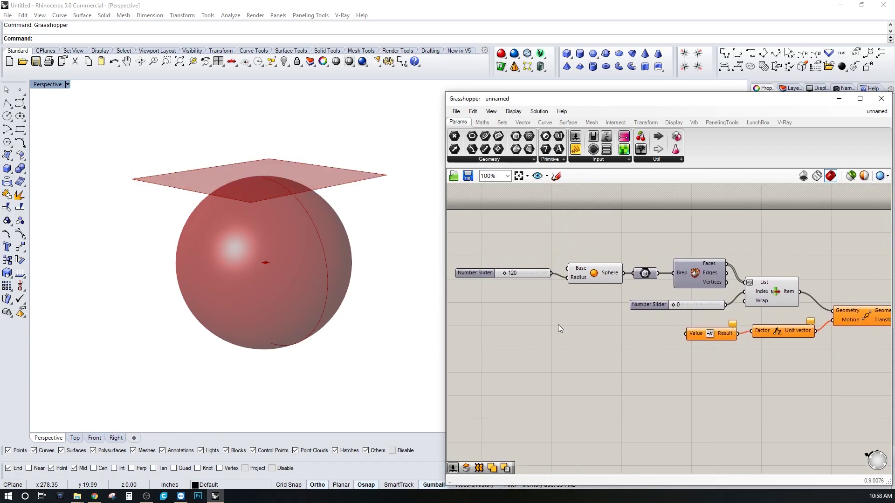
pyautogui.moveTo(552, 273); pyautogui.dragTo(686, 334)
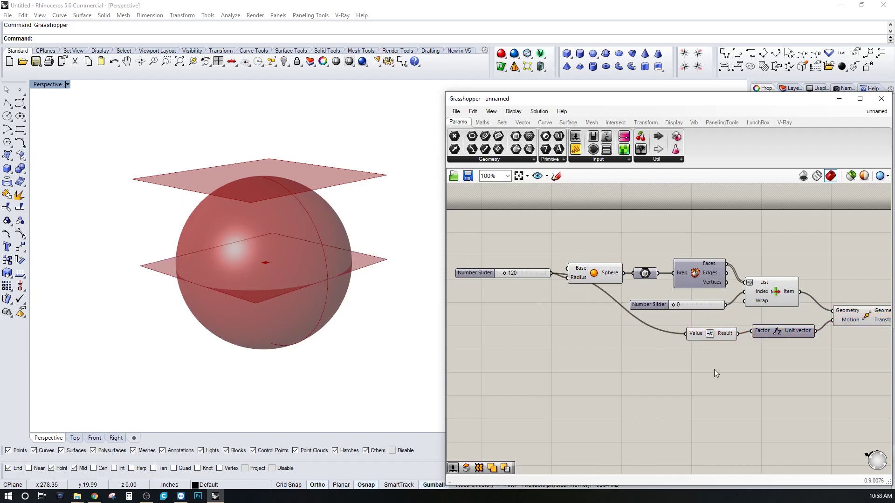
# Step: Hide the preview of the List Item component that extracts the top face
pyautogui.moveTo(777, 356); pyautogui.dragTo(679, 354, button='right')
pyautogui.rightClick(671, 289)
pyautogui.click(755, 306)
pyautogui.click(768, 309)
pyautogui.moveTo(405, 298)
pyautogui.mouseDown(button='right')
pyautogui.moveTo(410, 270)
pyautogui.moveTo(411, 296)
pyautogui.mouseUp(button='right')
pyautogui.click(783, 275)
pyautogui.moveTo(783, 275); pyautogui.dragTo(662, 305, button='right')
# Step: Add a Split Brep component with the Sphere output as Brep and the moved face as Cutter
pyautogui.doubleClick(756, 303)
pyautogui.write('SPLIT')
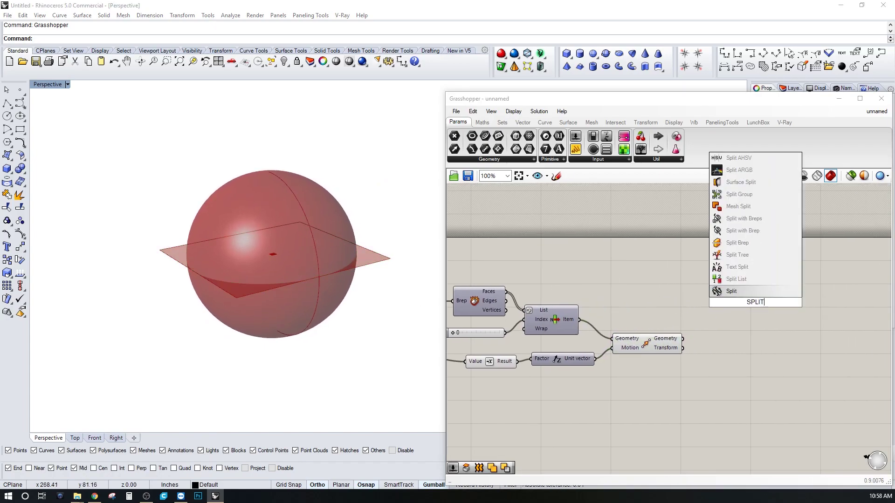
pyautogui.click(730, 243)
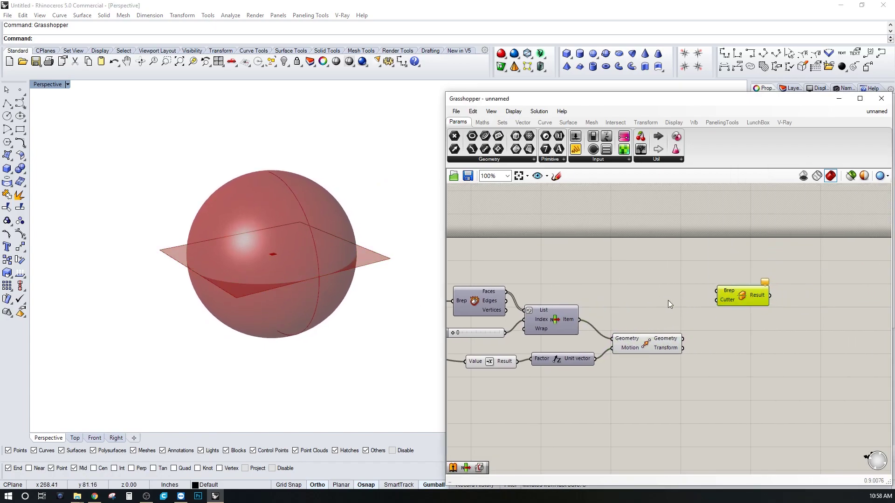
pyautogui.scroll(-1, 661, 298)
pyautogui.moveTo(509, 302); pyautogui.dragTo(763, 293)
pyautogui.click(774, 298)
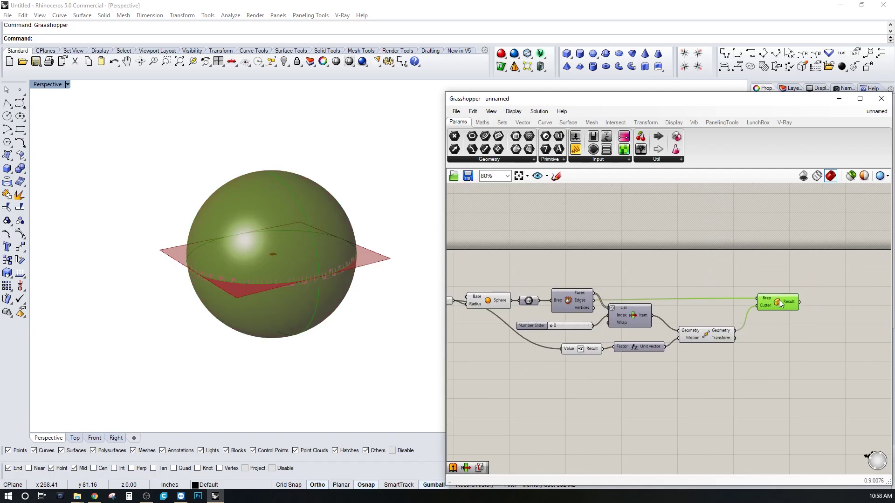
pyautogui.click(763, 344)
# Step: Hide the preview of the Move component and shift Split Brep slightly toward it
pyautogui.scroll(1, 705, 334)
pyautogui.rightClick(704, 334)
pyautogui.click(719, 355)
pyautogui.click(723, 359)
pyautogui.moveTo(777, 301); pyautogui.dragTo(769, 308)
pyautogui.click(758, 332)
# Step: Hide the preview of the Sphere component and select Split Brep to check its geometry in the viewport
pyautogui.moveTo(590, 326); pyautogui.dragTo(673, 327, button='right')
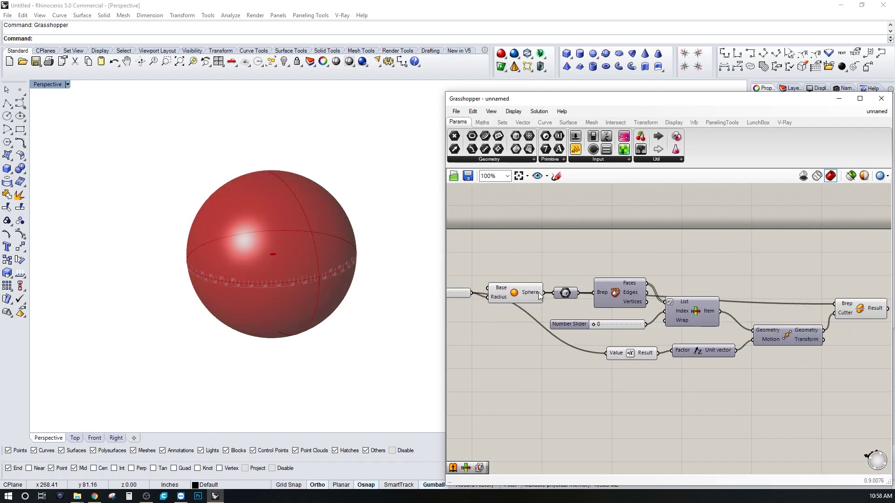
pyautogui.click(512, 289)
pyautogui.rightClick(512, 288)
pyautogui.click(530, 308)
pyautogui.moveTo(757, 269); pyautogui.dragTo(624, 274, button='right')
pyautogui.click(726, 313)
pyautogui.click(278, 306)
pyautogui.moveTo(278, 306)
pyautogui.mouseDown(button='right')
pyautogui.moveTo(285, 296)
pyautogui.moveTo(294, 308)
pyautogui.mouseUp(button='right')
pyautogui.click(594, 295)
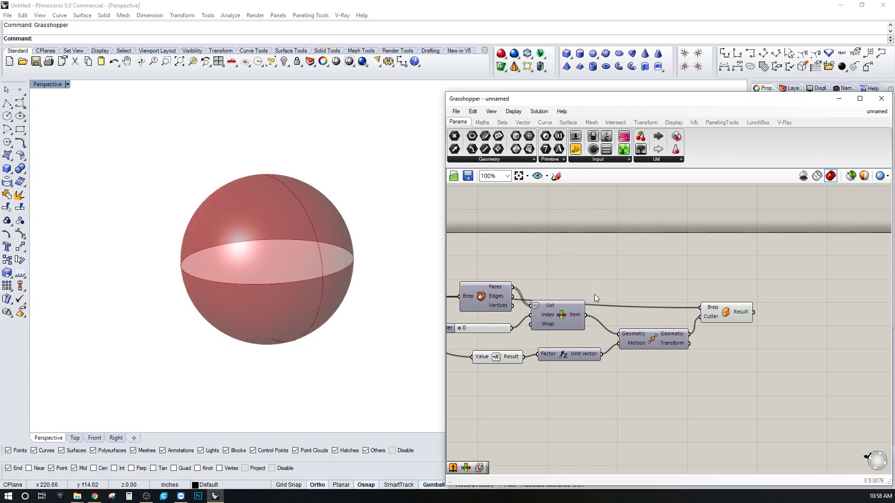
pyautogui.click(740, 307)
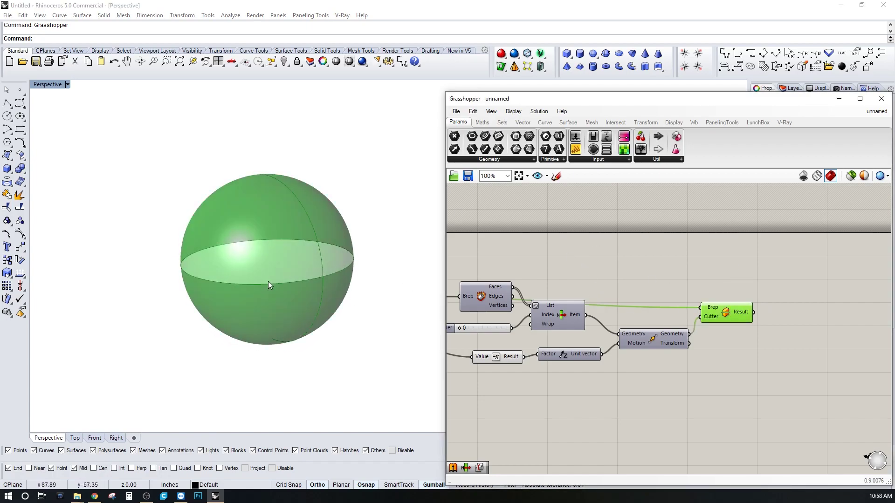
pyautogui.moveTo(268, 282); pyautogui.dragTo(289, 267, button='right')
# Step: Add a List Item component after Split Brep and connect the split Result to its List input
pyautogui.doubleClick(788, 286)
pyautogui.write('item')
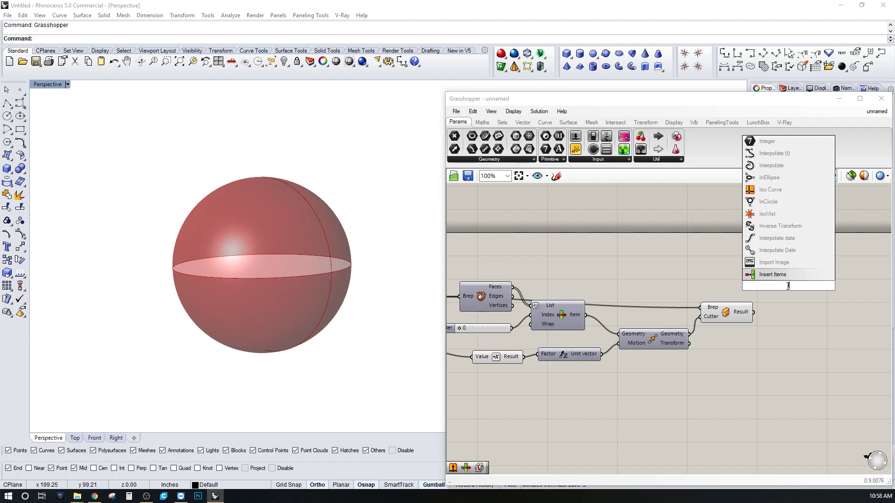
pyautogui.click(755, 254)
pyautogui.moveTo(767, 276); pyautogui.dragTo(795, 313)
pyautogui.click(765, 321)
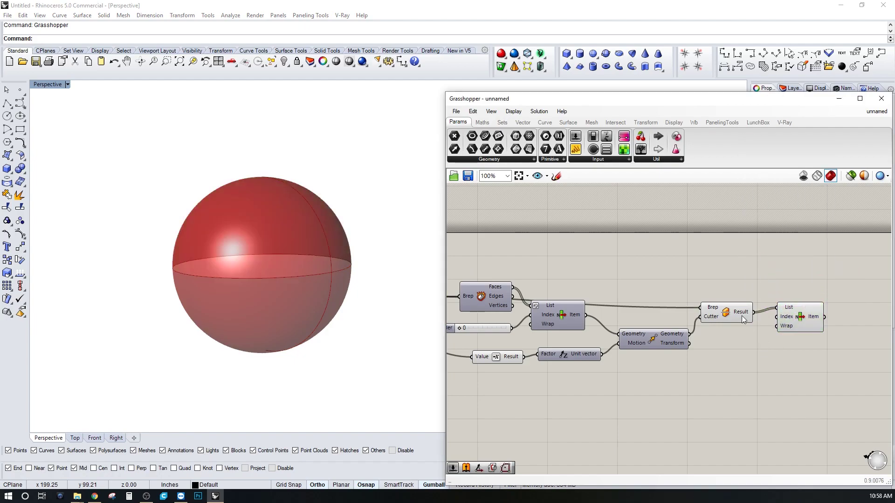
# Step: Hide the preview of Split Brep and examine the isolated hemisphere from below
pyautogui.click(725, 314)
pyautogui.rightClick(724, 314)
pyautogui.click(734, 333)
pyautogui.moveTo(313, 242); pyautogui.dragTo(317, 213, button='right')
pyautogui.scroll(4, 251, 230)
pyautogui.keyDown('shift'); pyautogui.moveTo(252, 232); pyautogui.dragTo(213, 327, button='right'); pyautogui.keyUp('shift')
pyautogui.scroll(-2, 845, 296)
# Step: Group all components of the definition
pyautogui.moveTo(829, 356); pyautogui.dragTo(531, 278)
pyautogui.moveTo(530, 279); pyautogui.dragTo(577, 266, button='right')
pyautogui.moveTo(599, 287); pyautogui.dragTo(578, 269)
pyautogui.moveTo(737, 291); pyautogui.dragTo(705, 292, button='right')
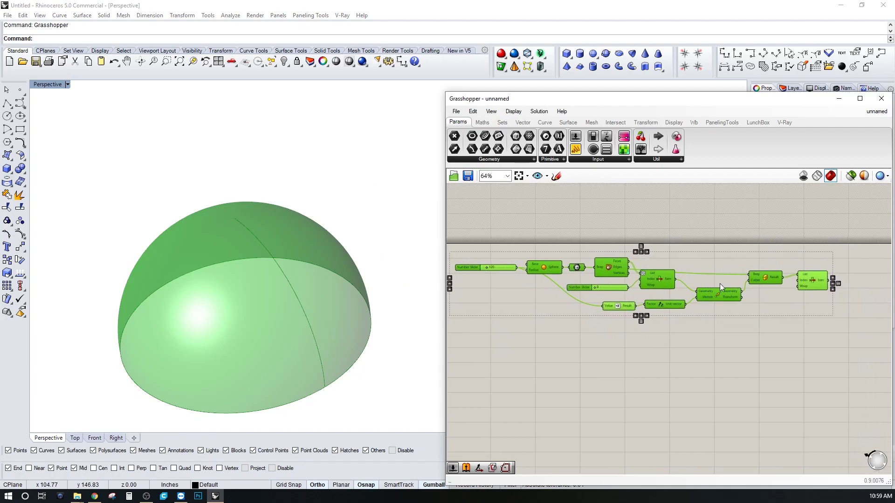
pyautogui.hotkey('ctrl', 'g')
pyautogui.moveTo(715, 264); pyautogui.dragTo(708, 257)
pyautogui.click(604, 334)
pyautogui.moveTo(603, 336)
pyautogui.mouseDown(button='right')
pyautogui.moveTo(614, 331)
pyautogui.moveTo(607, 328)
pyautogui.mouseUp(button='right')
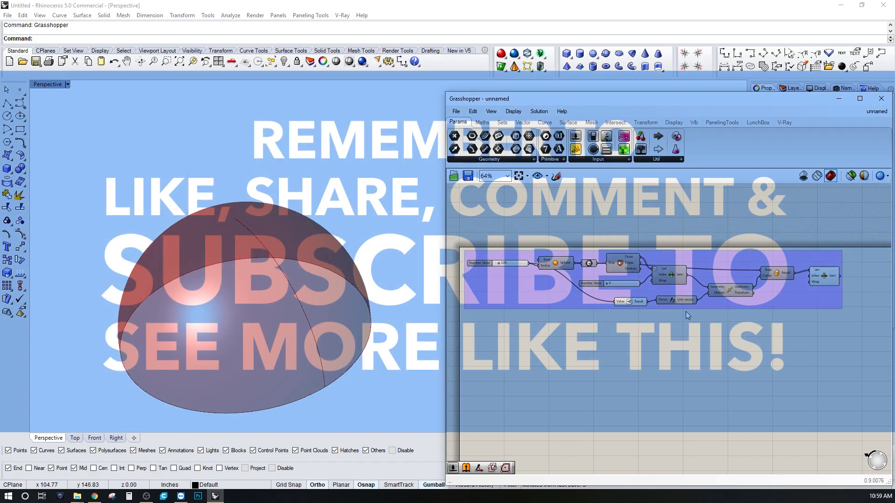